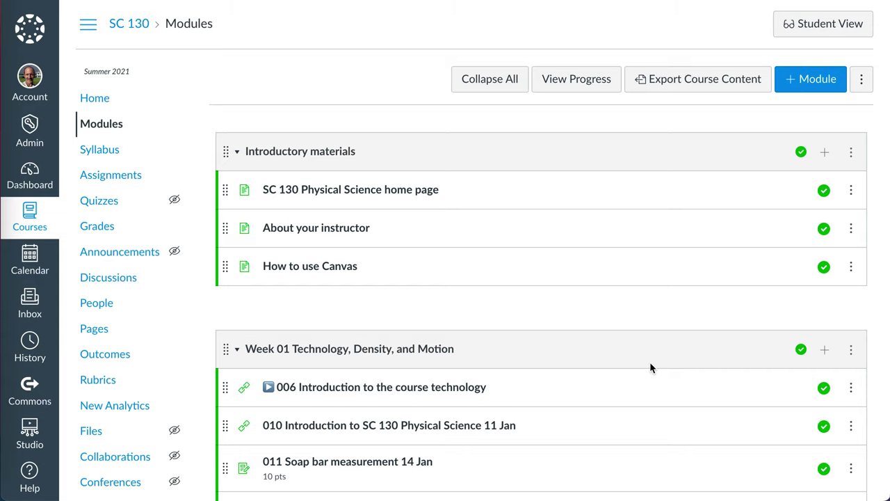
# Add a 'Monday' text header to Week 01 and move it to the top of the module
pyautogui.scroll(-3, 639, 379)
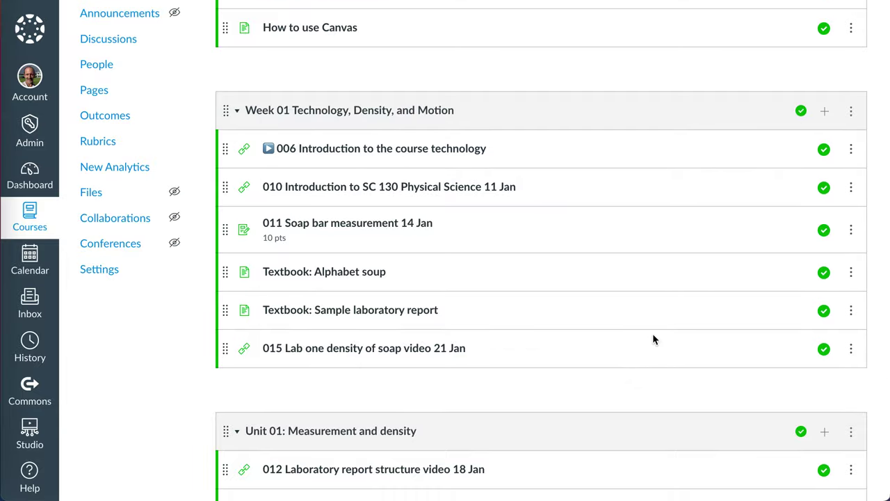
pyautogui.click(825, 114)
pyautogui.click(336, 184)
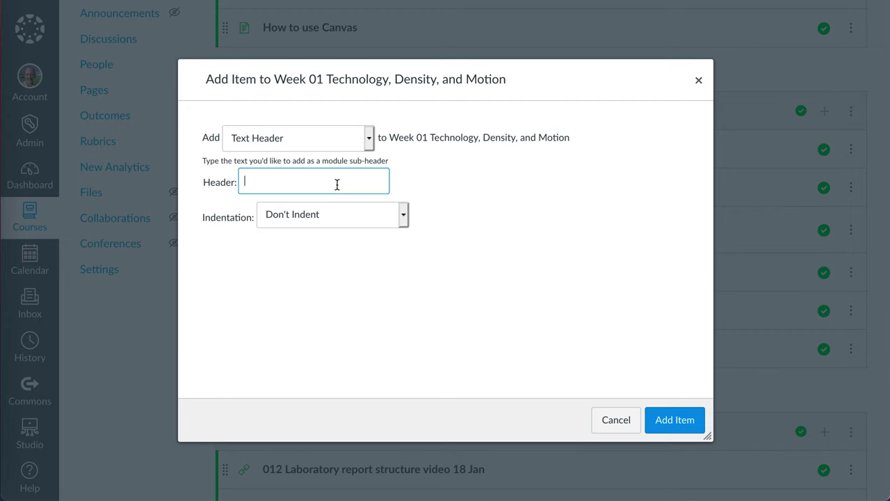
pyautogui.write('Monday')
pyautogui.click(666, 420)
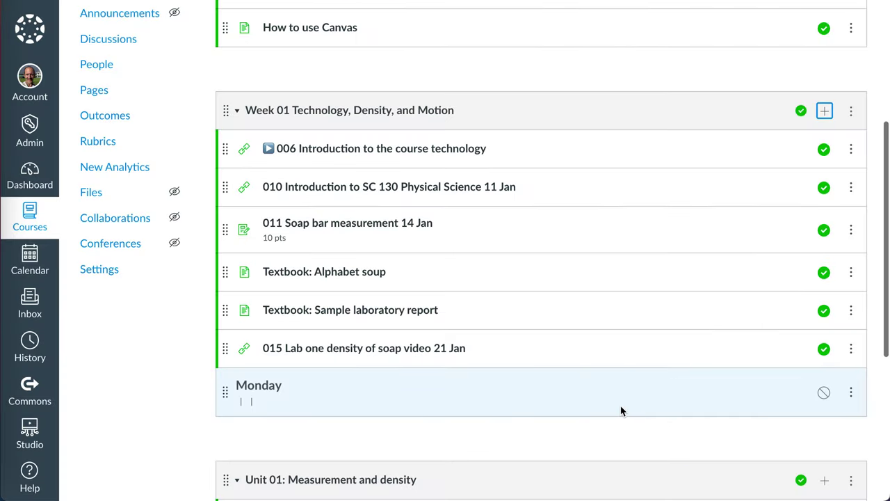
pyautogui.moveTo(228, 385); pyautogui.dragTo(242, 139)
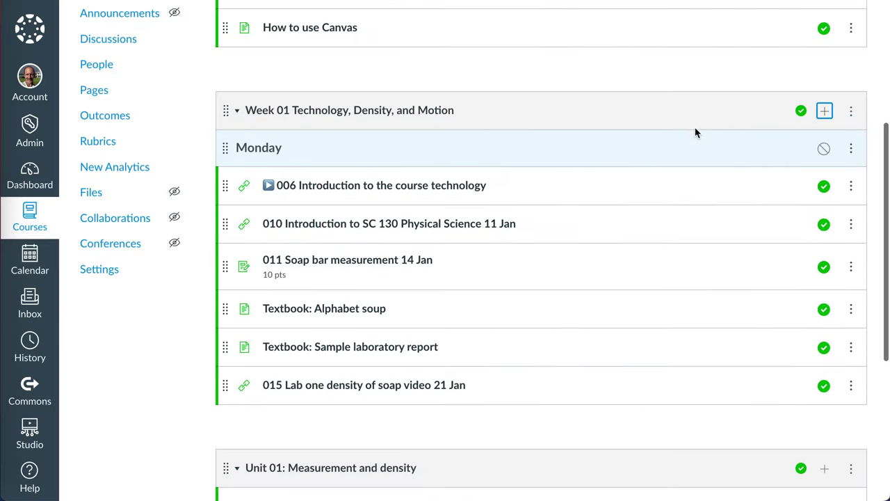
# Add a 'Tuesday' text header and place it right after the 006 introduction video
pyautogui.click(824, 112)
pyautogui.click(344, 182)
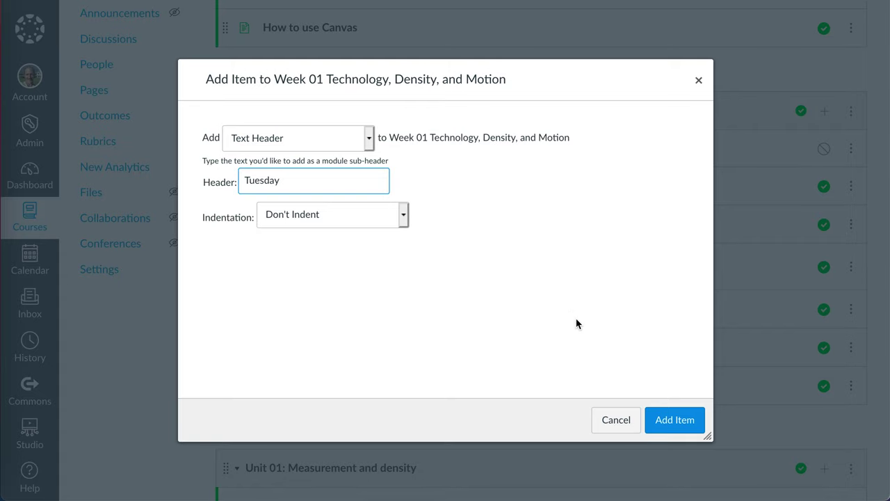
pyautogui.click(674, 423)
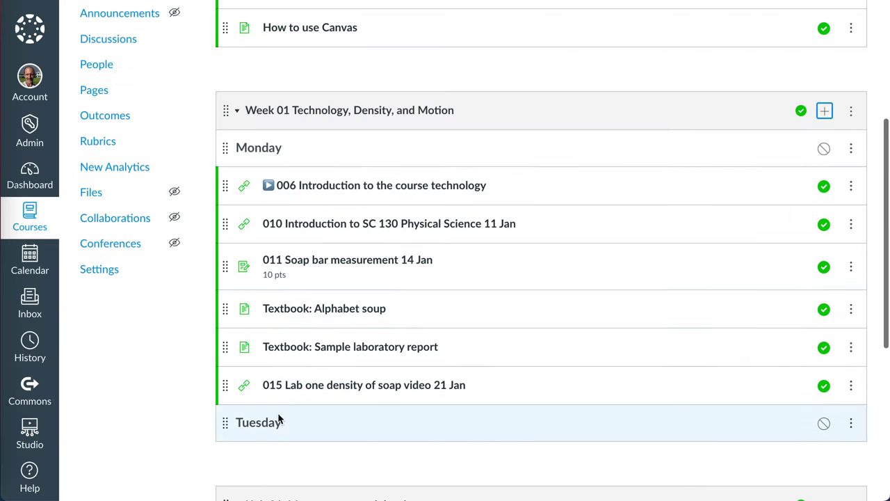
pyautogui.moveTo(218, 423); pyautogui.dragTo(221, 208)
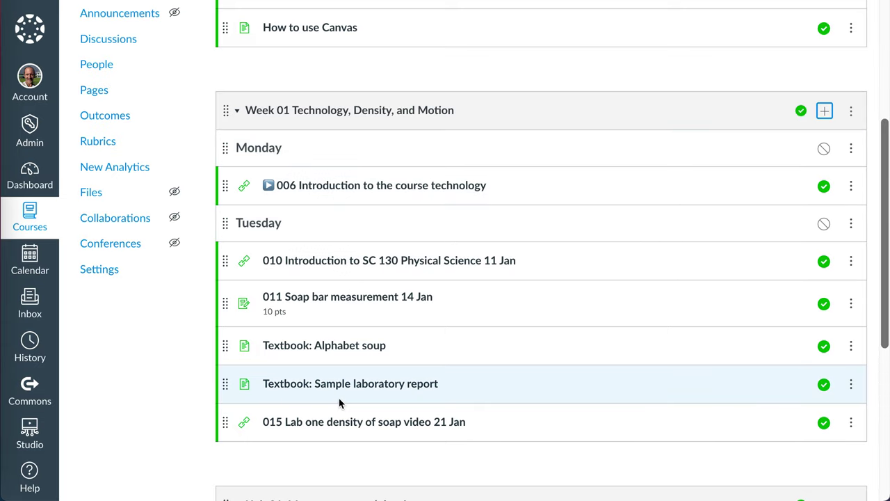
# Add a 'Wednesday' text header at the end of Week 01
pyautogui.scroll(-1, 339, 399)
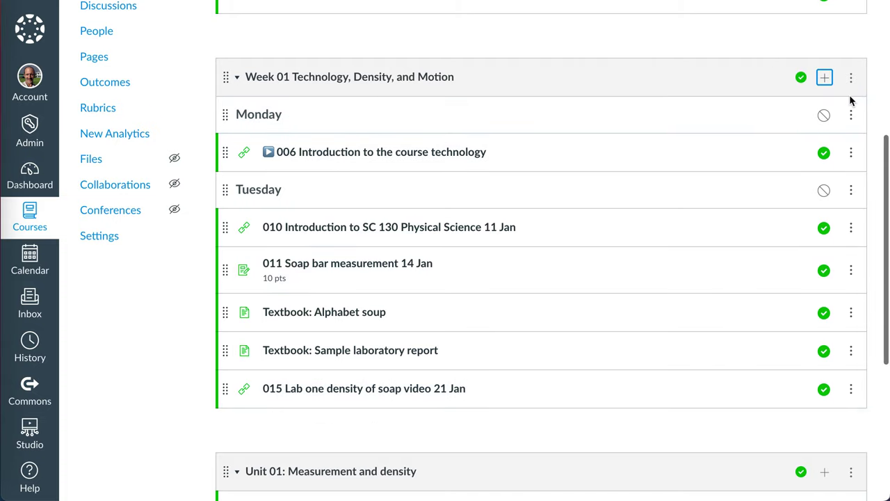
pyautogui.click(825, 78)
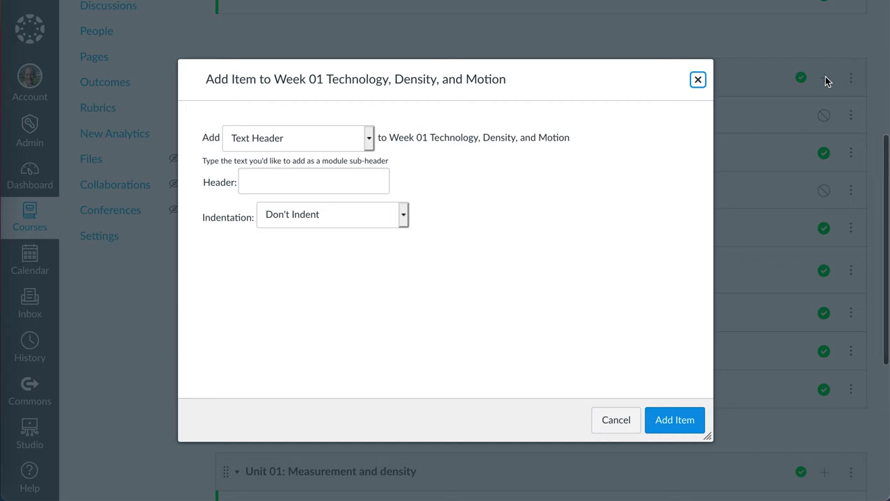
pyautogui.click(347, 181)
pyautogui.click(370, 140)
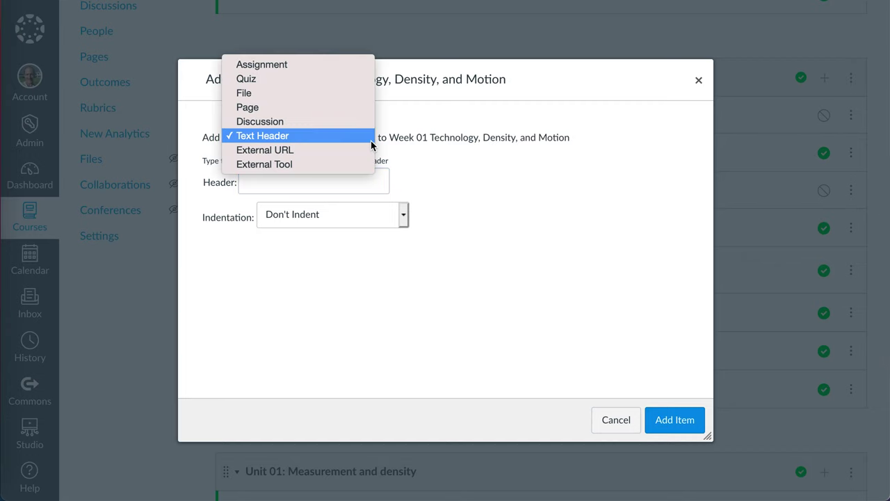
pyautogui.click(315, 134)
pyautogui.click(308, 176)
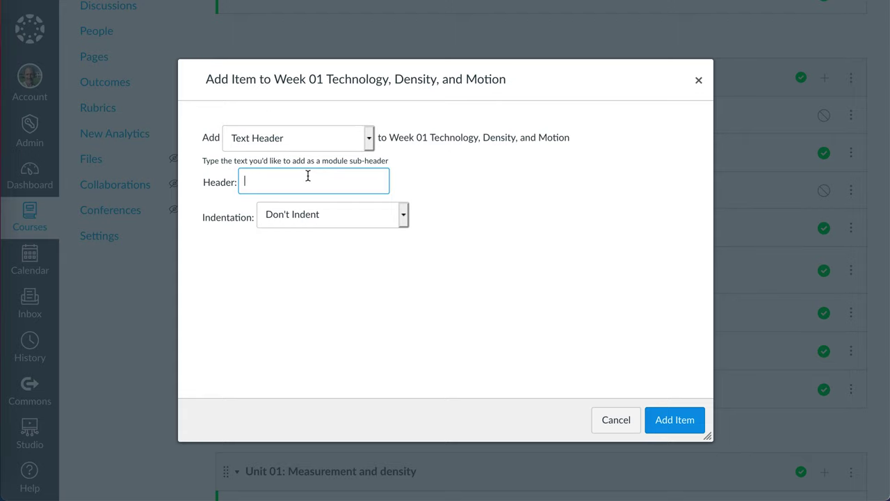
pyautogui.write('Wednesday')
pyautogui.click(676, 420)
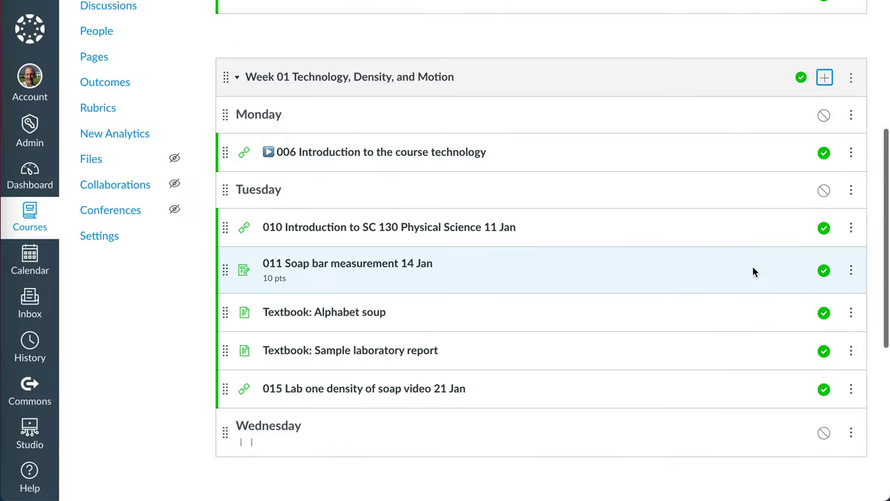
# Add a 'Thursday' text header after Wednesday at the end of Week 01
pyautogui.click(823, 75)
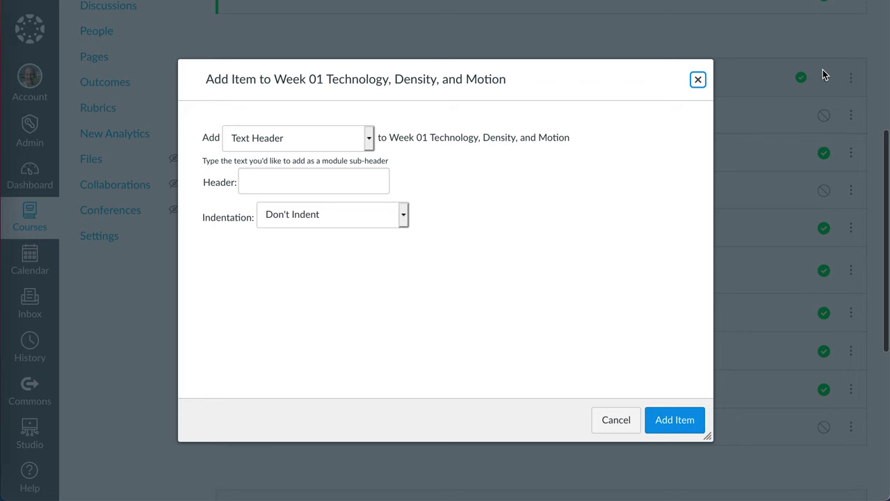
pyautogui.click(300, 188)
pyautogui.write('thuer')
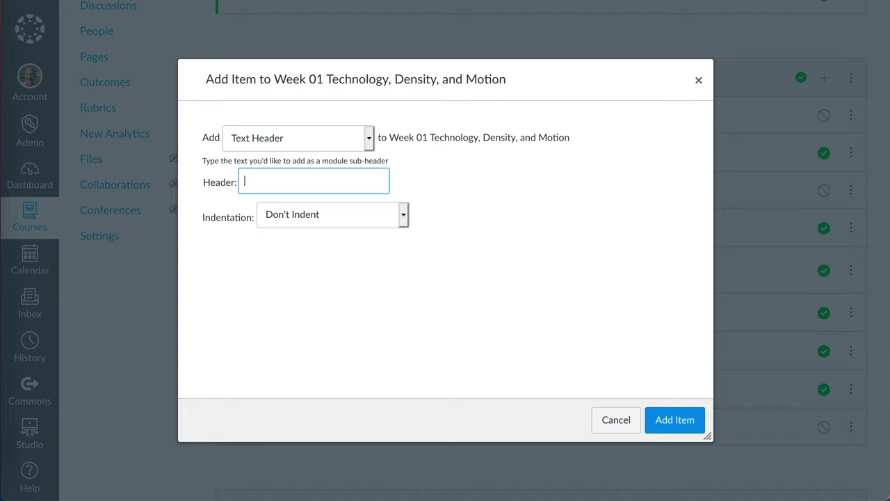
pyautogui.write('Thursday')
pyautogui.click(669, 421)
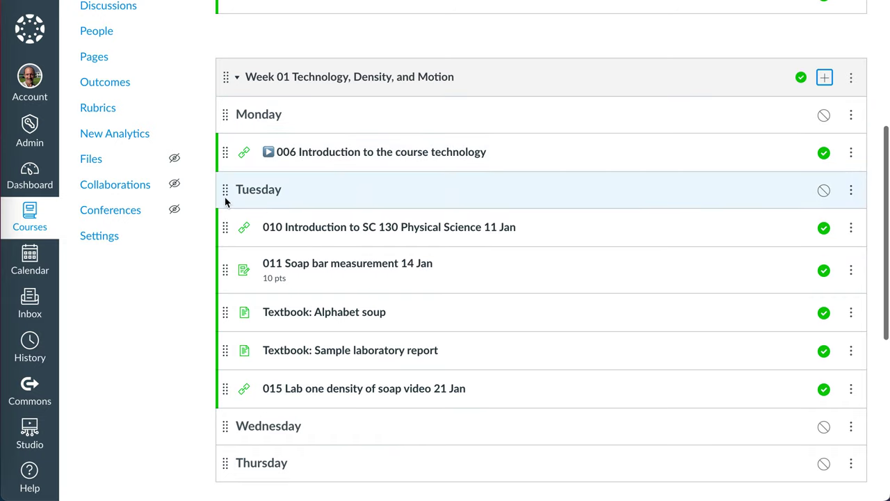
# Move the Tuesday header below 'Textbook: Sample laboratory report'
pyautogui.moveTo(224, 197); pyautogui.dragTo(216, 366)
pyautogui.scroll(-1, 216, 367)
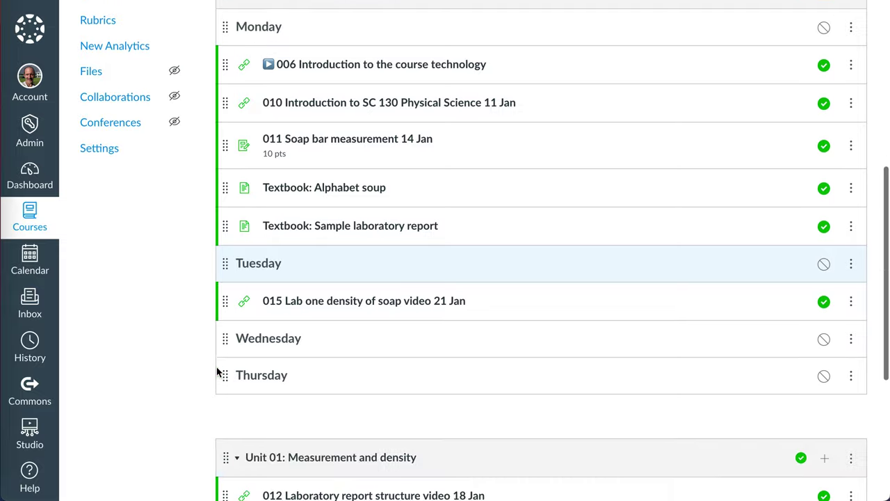
pyautogui.scroll(-2, 217, 370)
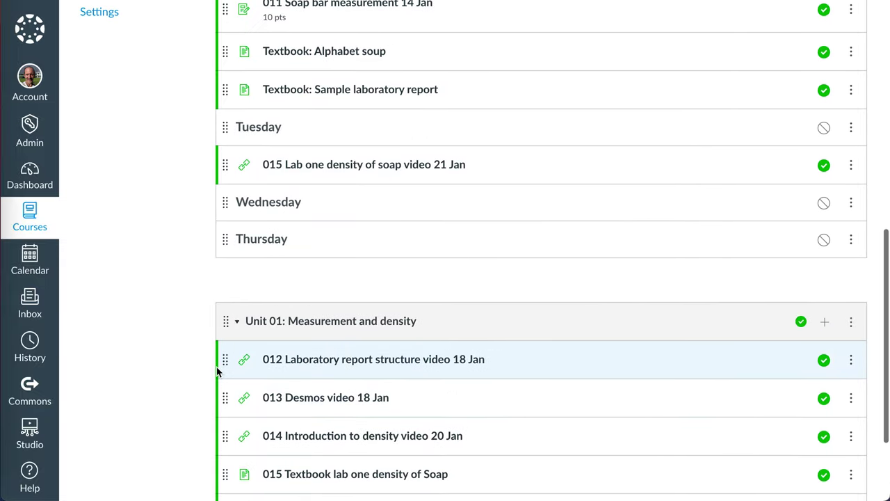
pyautogui.scroll(-1, 216, 367)
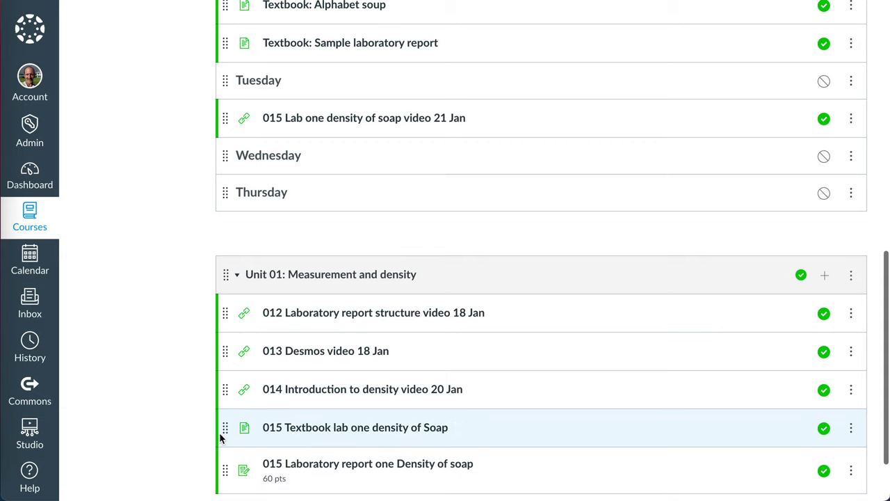
# Move the 015 Textbook soap density lab page and 015 Laboratory report from Unit 01 under Tuesday
pyautogui.moveTo(224, 432); pyautogui.dragTo(227, 103)
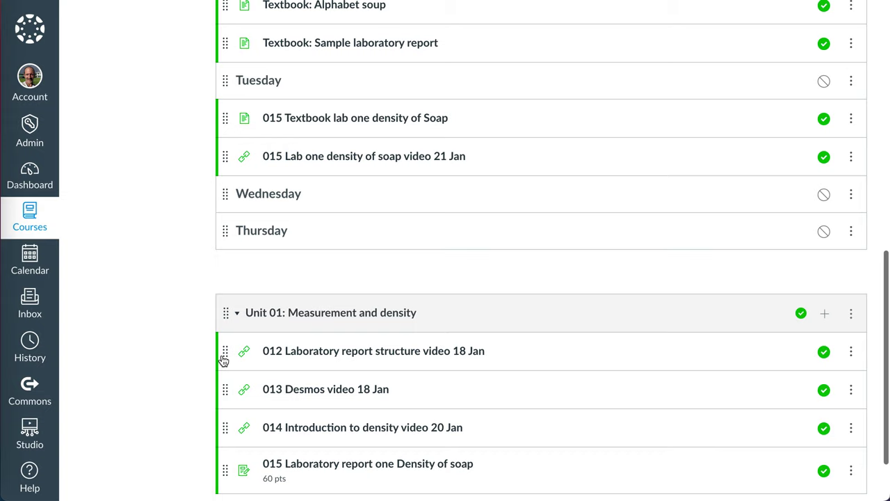
pyautogui.moveTo(226, 470); pyautogui.dragTo(263, 187)
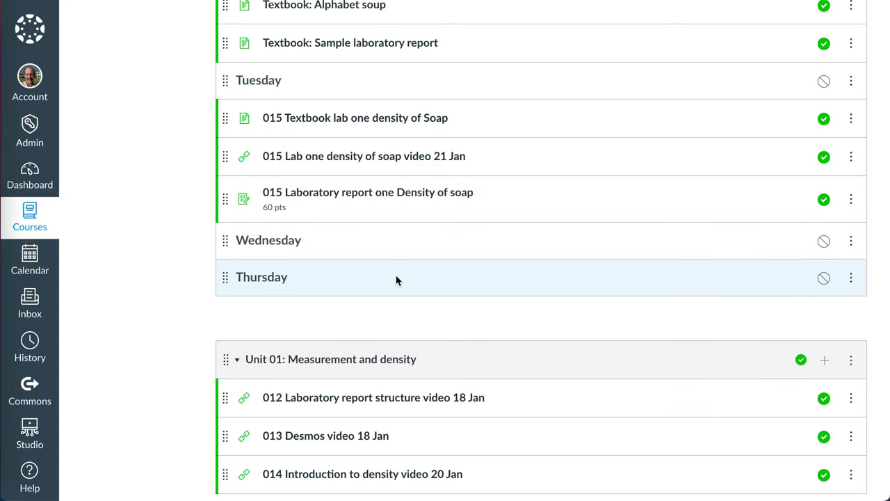
pyautogui.scroll(-1, 397, 280)
pyautogui.scroll(5, 397, 280)
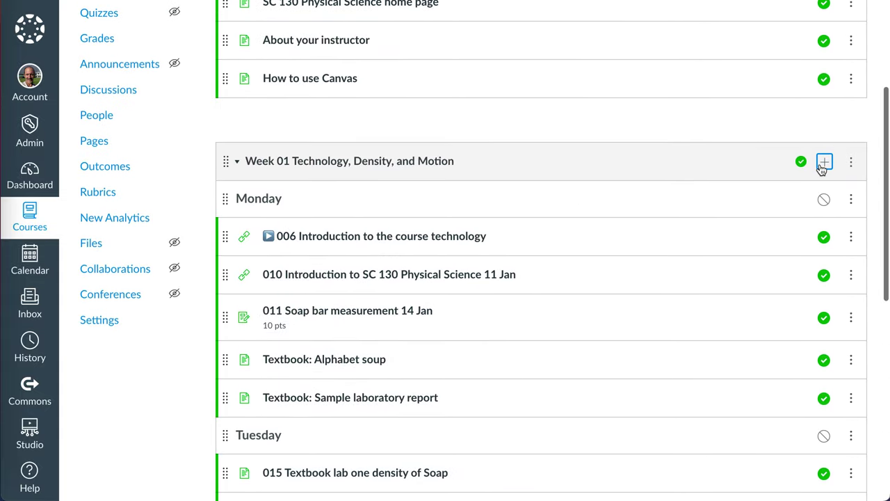
# Add a 'Friday' text header at the end of Week 01, after Thursday
pyautogui.click(825, 166)
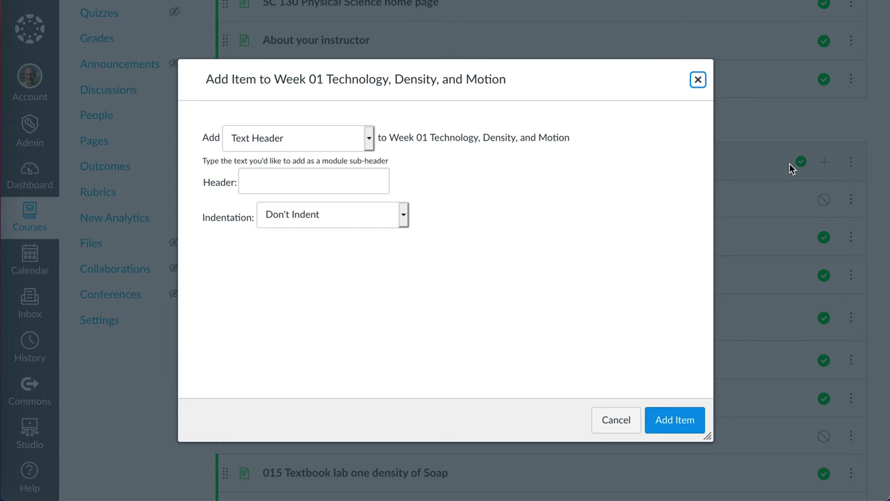
pyautogui.click(359, 181)
pyautogui.write('Fi')
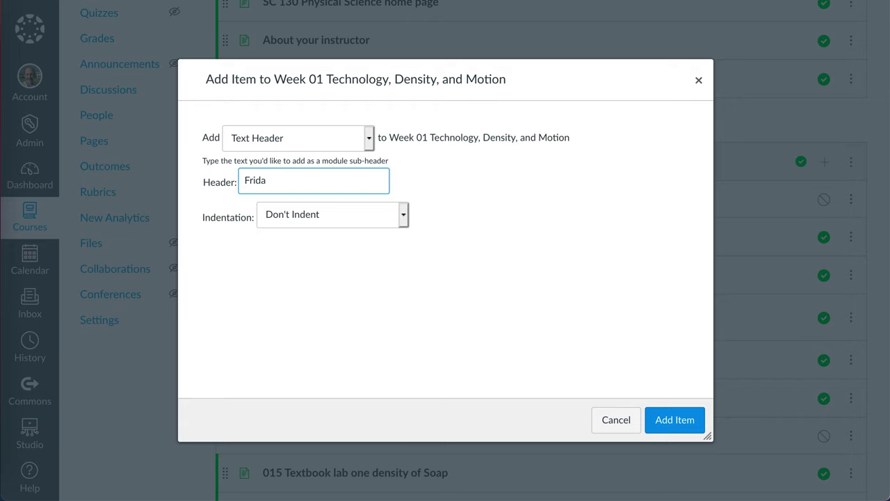
pyautogui.click(673, 418)
pyautogui.scroll(-1, 672, 417)
pyautogui.scroll(-2, 672, 416)
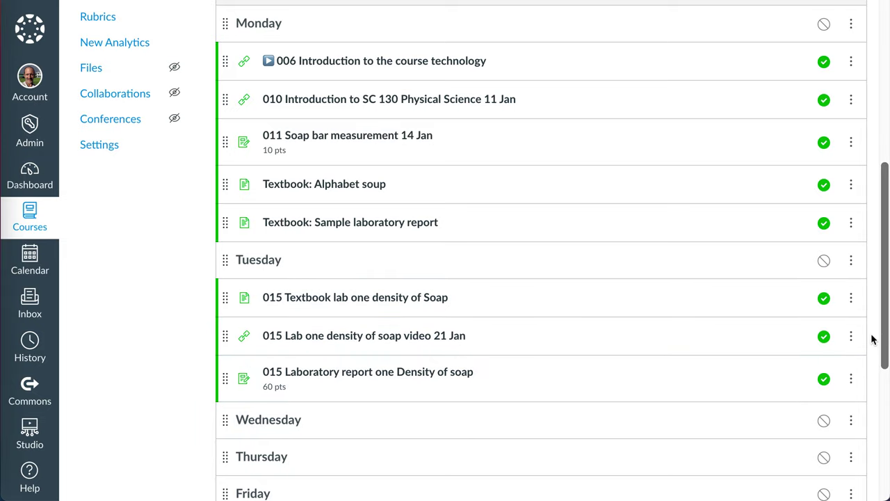
# Retitle the soap video item to '▶ 015 Lab one density of soap video', removing '21 Jan'
pyautogui.click(851, 336)
pyautogui.click(780, 400)
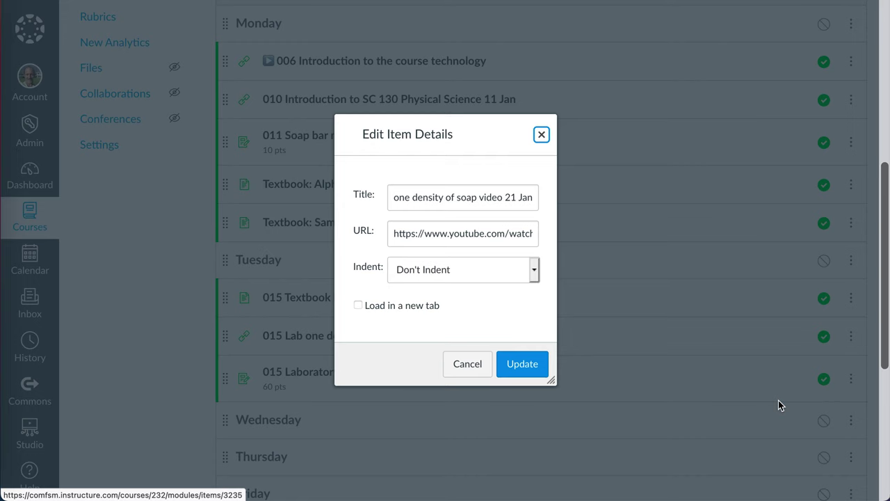
pyautogui.moveTo(504, 198); pyautogui.dragTo(555, 197)
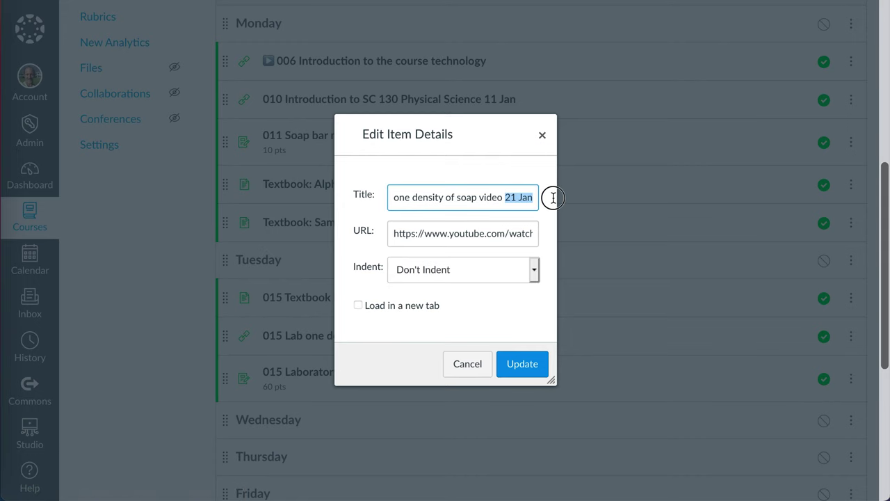
pyautogui.press('BackSpace')
pyautogui.press('Home')
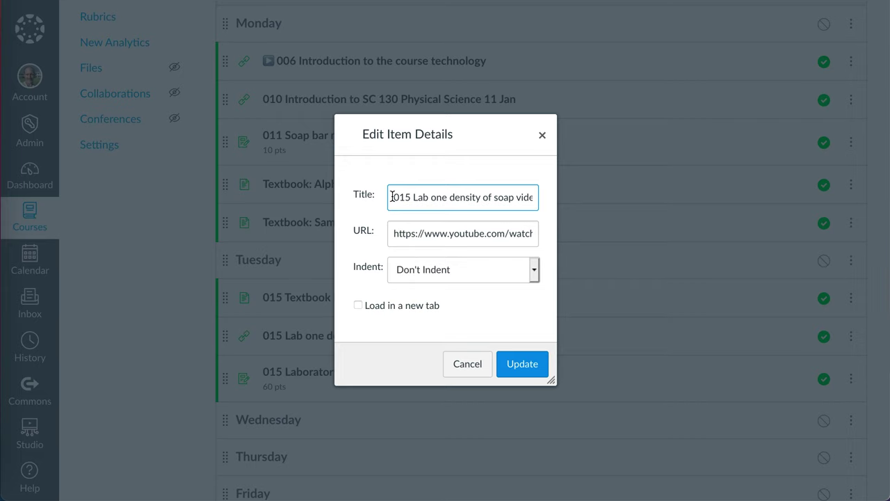
pyautogui.press('ctrl+super+space')
pyautogui.doubleClick(744, 317)
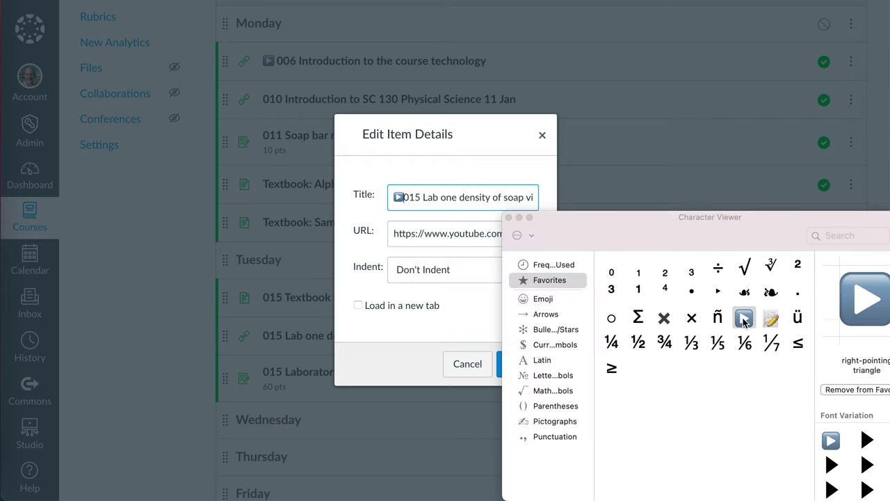
pyautogui.click(508, 218)
pyautogui.click(523, 363)
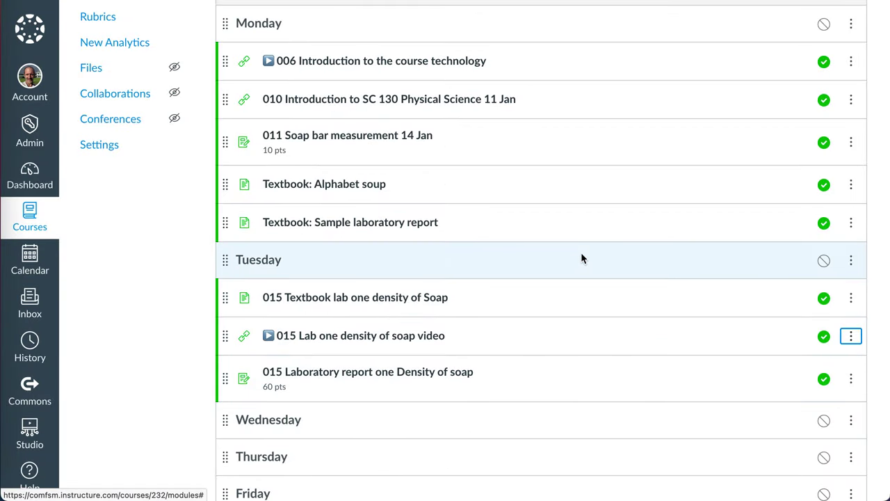
# Publish the Tuesday, Wednesday, Friday and Thursday headers in Week 01
pyautogui.scroll(2, 581, 253)
pyautogui.scroll(1, 580, 259)
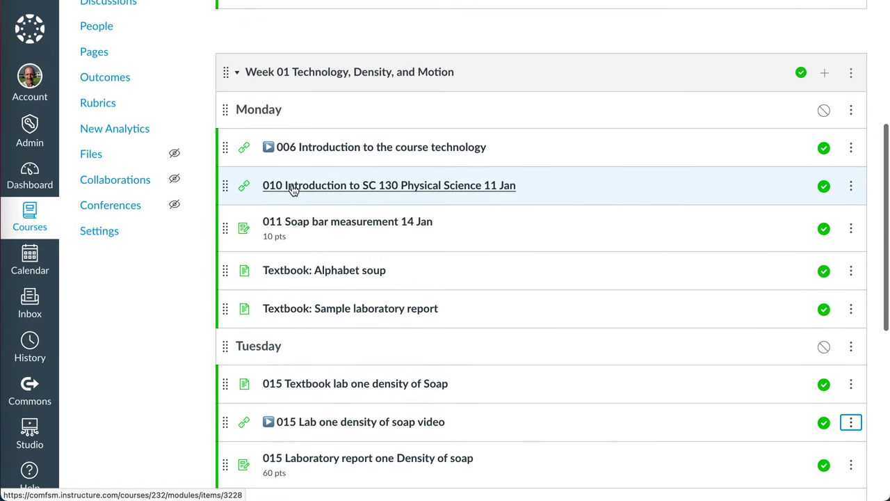
pyautogui.scroll(-1, 391, 296)
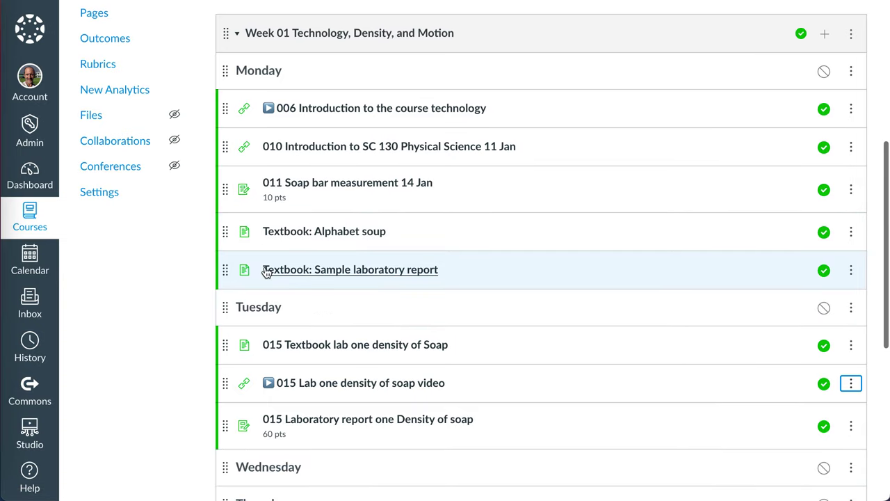
pyautogui.scroll(-2, 260, 268)
pyautogui.scroll(-2, 274, 297)
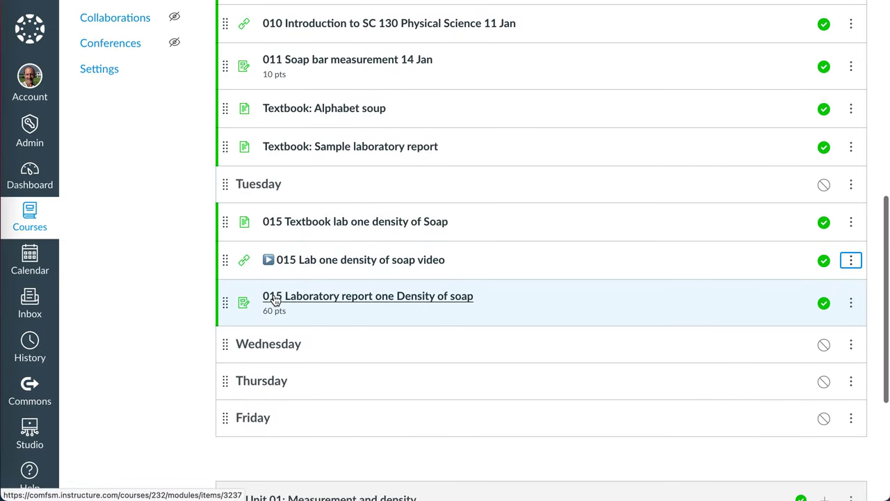
pyautogui.click(826, 186)
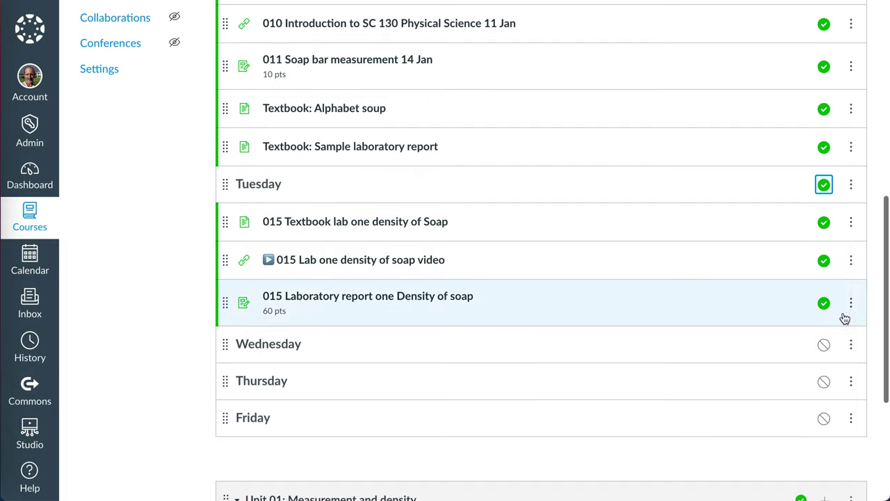
pyautogui.click(825, 345)
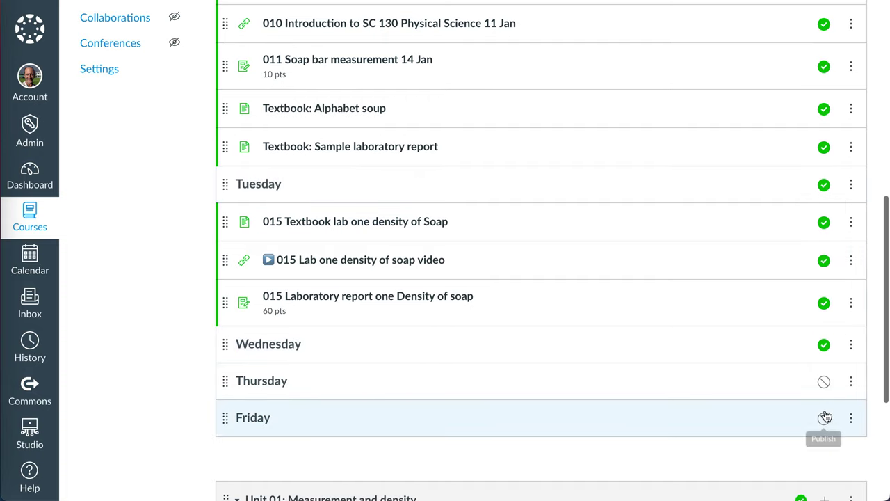
pyautogui.click(823, 418)
pyautogui.click(823, 381)
# Publish the Monday header and return to the SC 130 course home page
pyautogui.scroll(3, 727, 339)
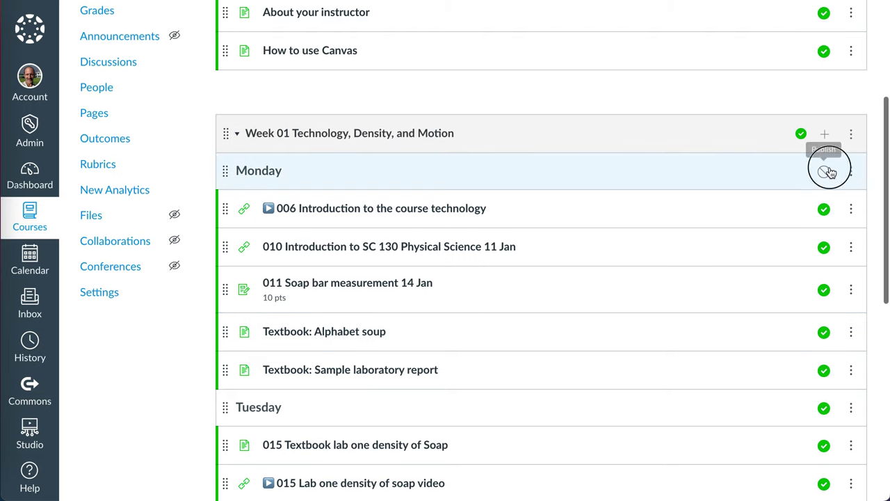
pyautogui.click(823, 171)
pyautogui.scroll(3, 826, 173)
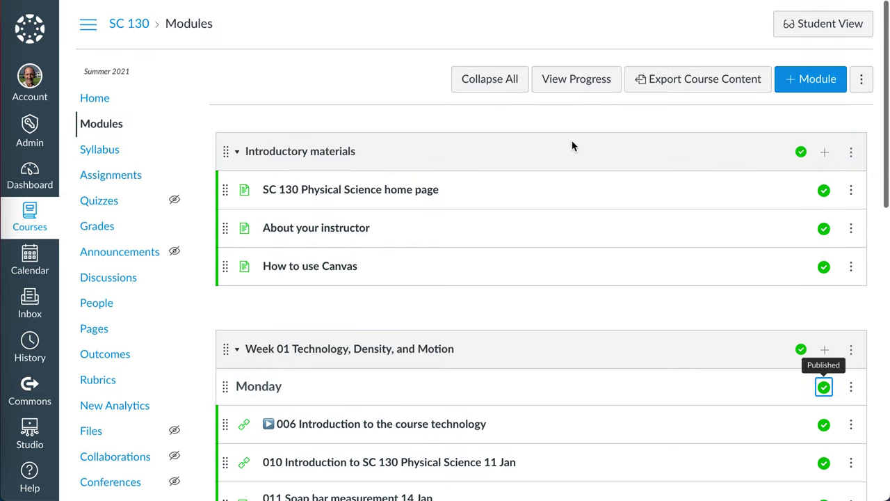
pyautogui.click(96, 99)
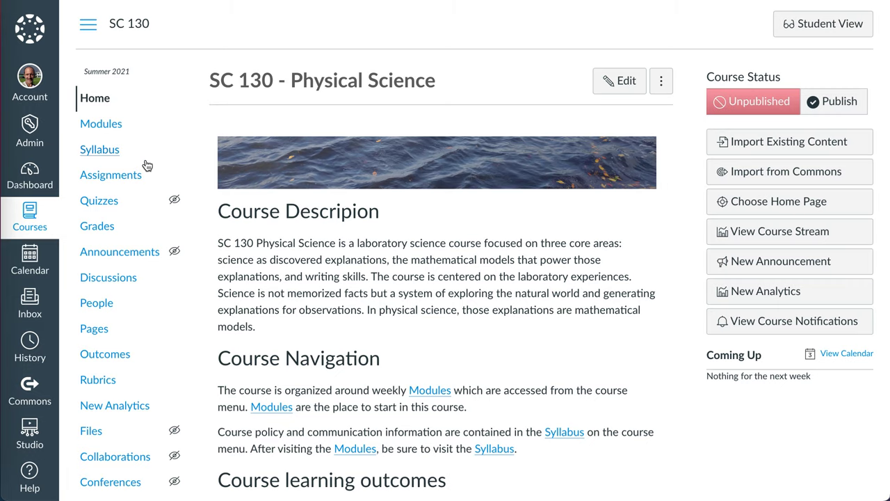
# On the SC 130 Modules page, unpublish the Introductory materials module and publish it again
pyautogui.click(118, 126)
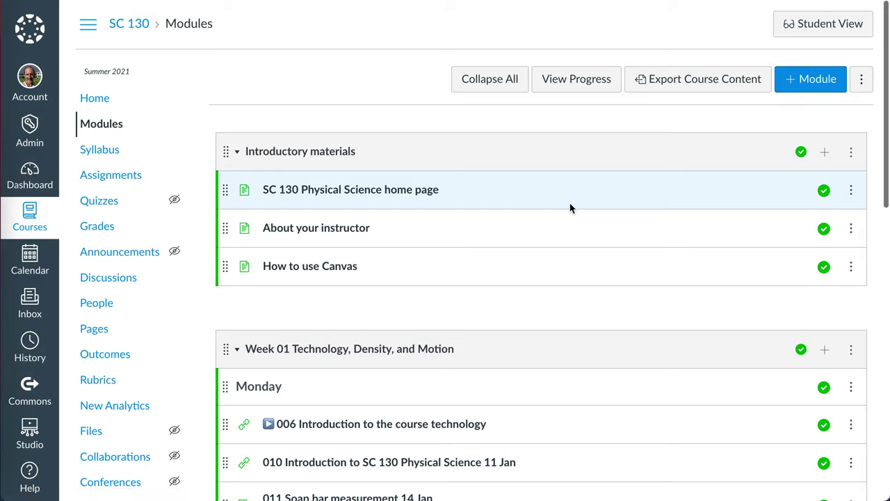
pyautogui.click(801, 152)
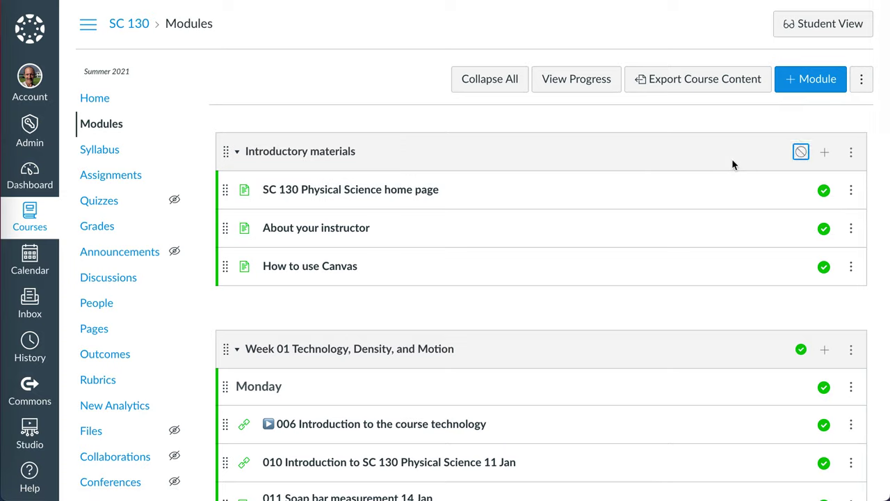
pyautogui.click(801, 153)
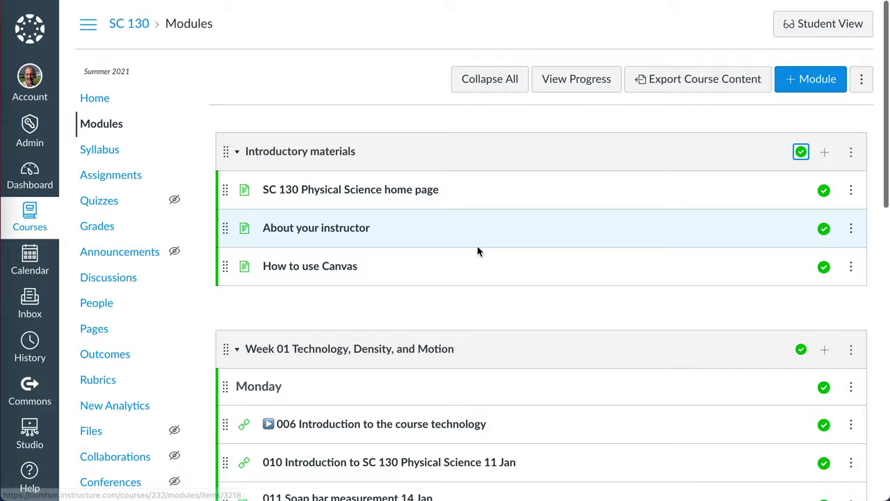
pyautogui.scroll(-2, 477, 250)
pyautogui.scroll(2, 477, 250)
pyautogui.scroll(-5, 477, 250)
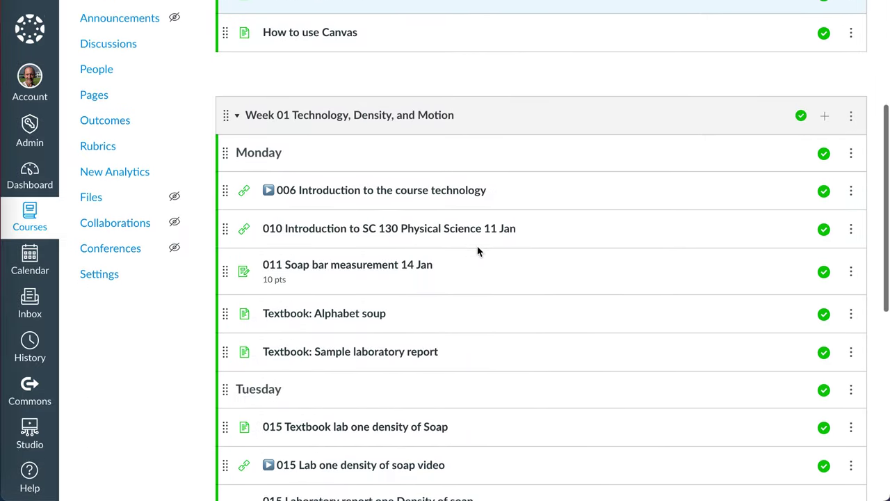
pyautogui.scroll(-3, 477, 250)
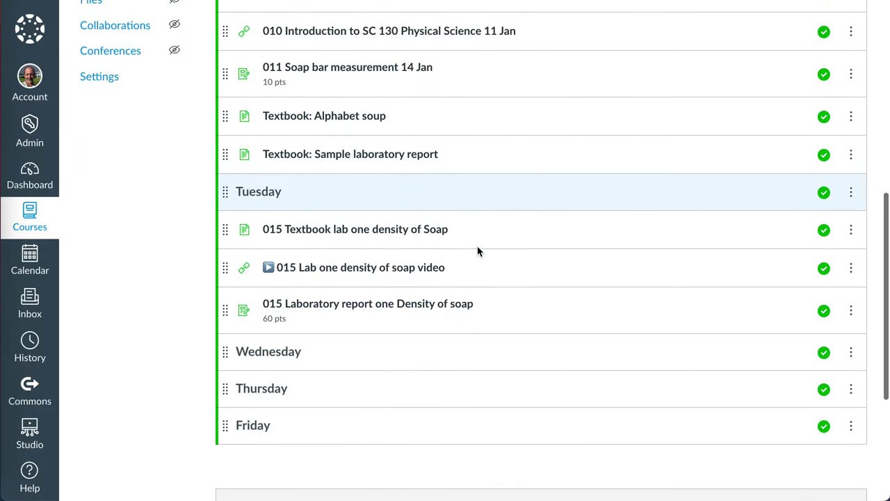
pyautogui.scroll(1, 477, 251)
pyautogui.scroll(2, 477, 250)
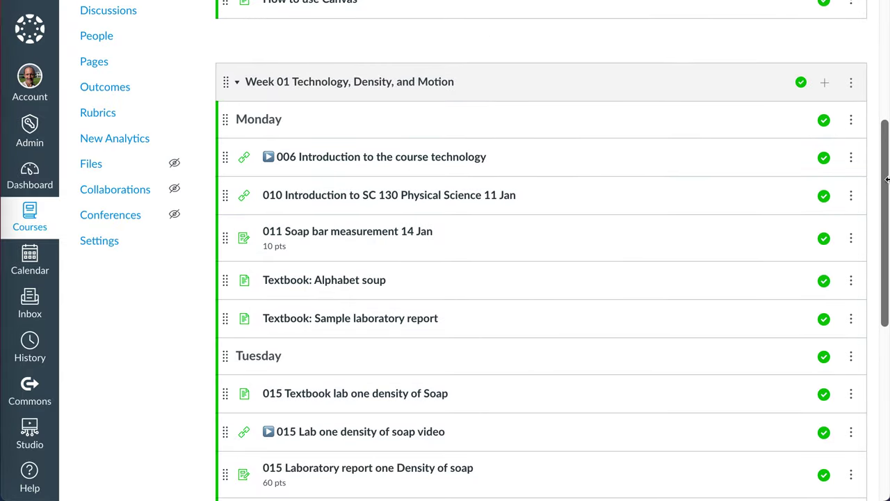
pyautogui.click(851, 198)
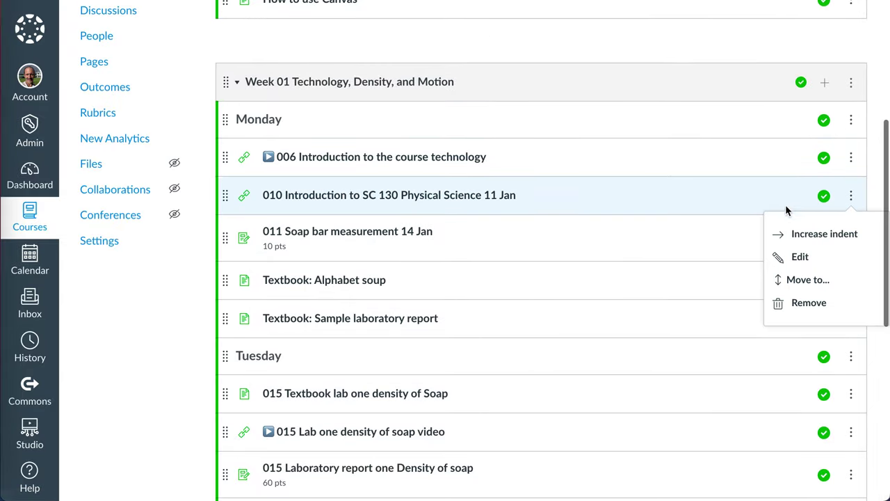
pyautogui.click(797, 256)
pyautogui.click(527, 212)
pyautogui.press('End')
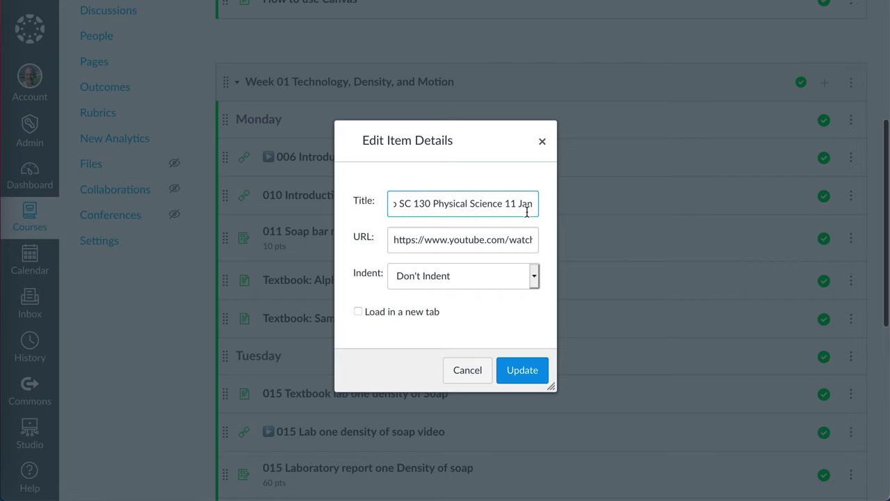
pyautogui.moveTo(506, 203); pyautogui.dragTo(543, 204)
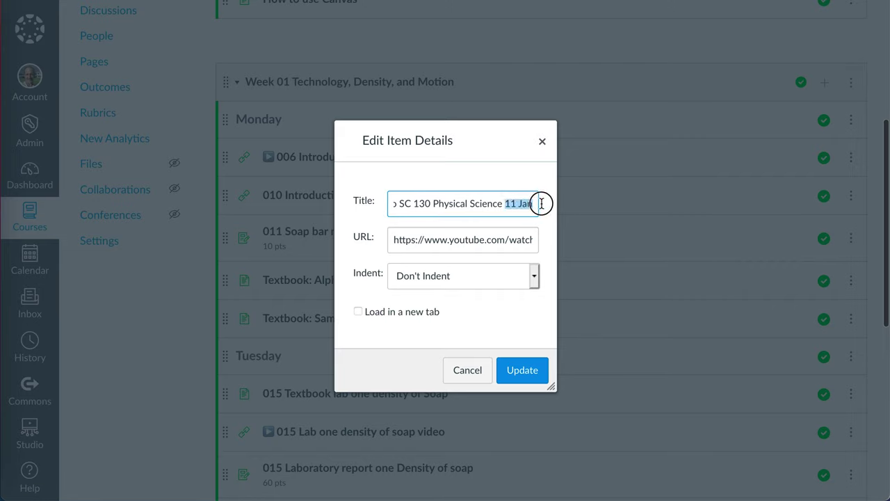
pyautogui.press('BackSpace')
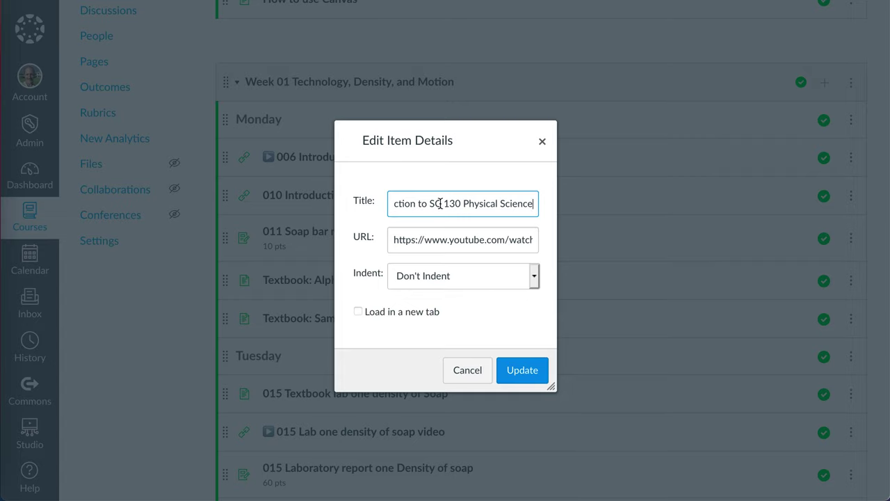
pyautogui.press('Home')
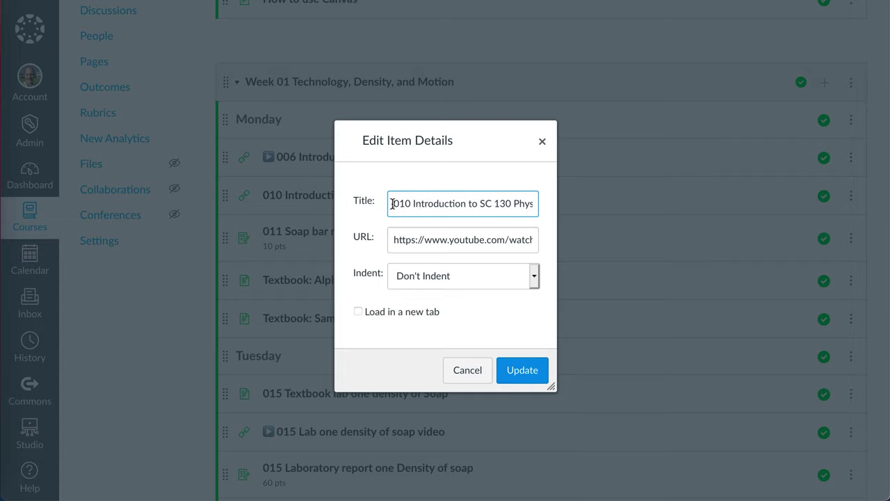
pyautogui.press('ctrl+super+space')
pyautogui.doubleClick(744, 319)
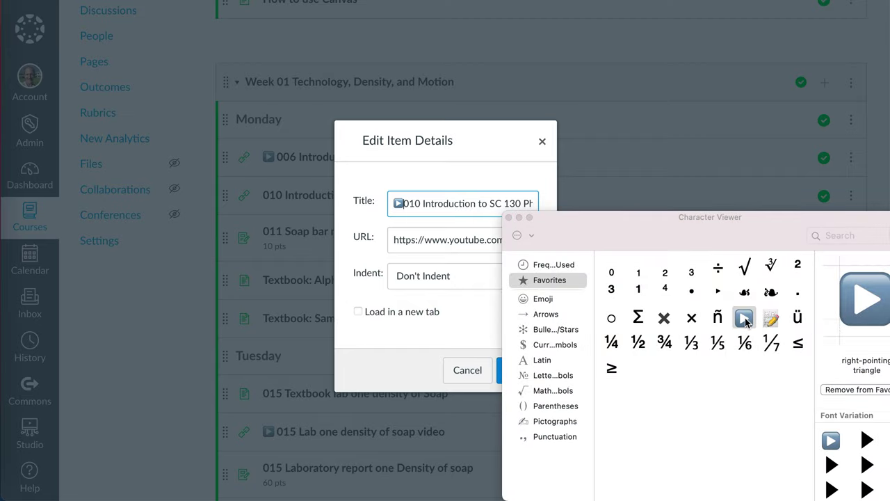
pyautogui.click(508, 218)
pyautogui.click(515, 370)
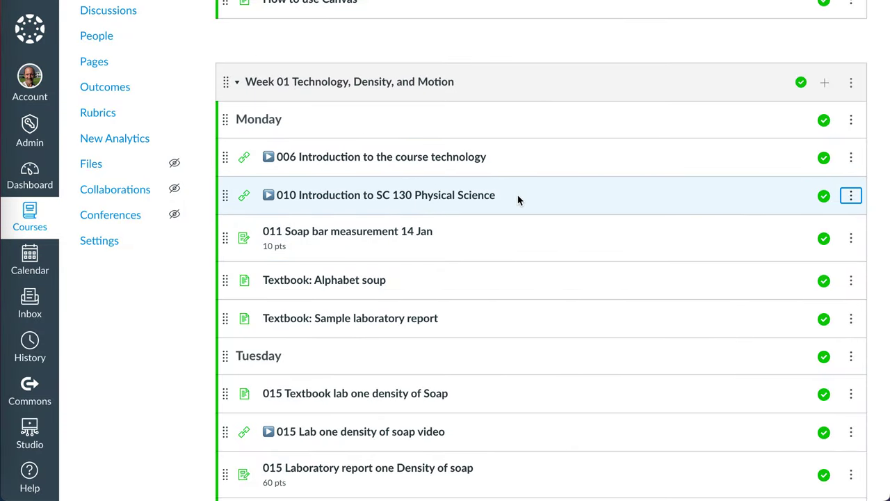
pyautogui.scroll(-1, 495, 232)
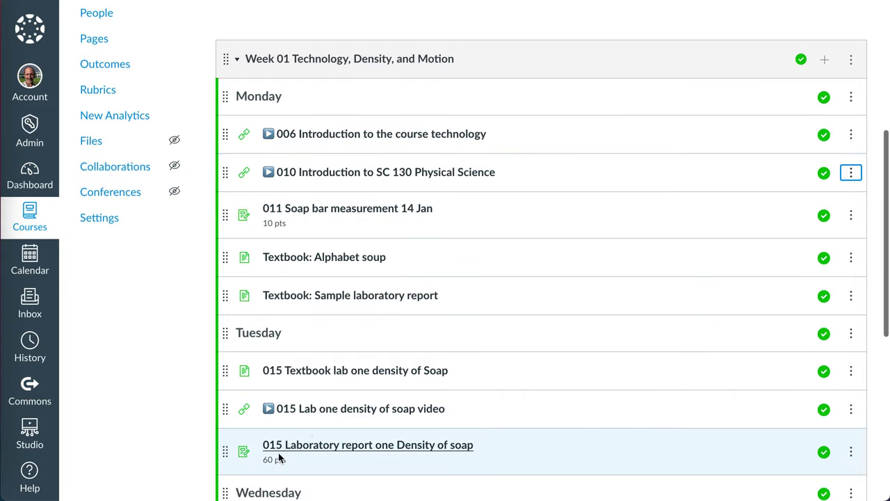
pyautogui.scroll(-3, 410, 348)
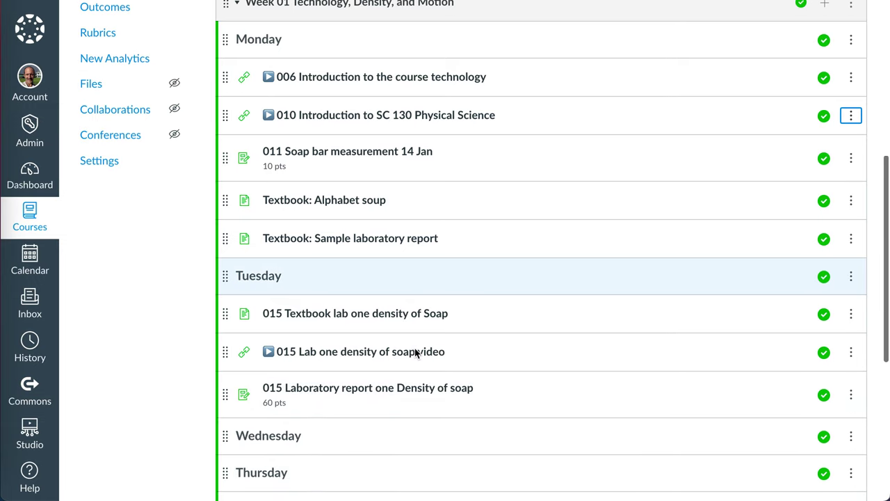
# Scroll through the MS 150 Statistics chapter modules to see their ▶ dated video titles
pyautogui.scroll(7, 414, 353)
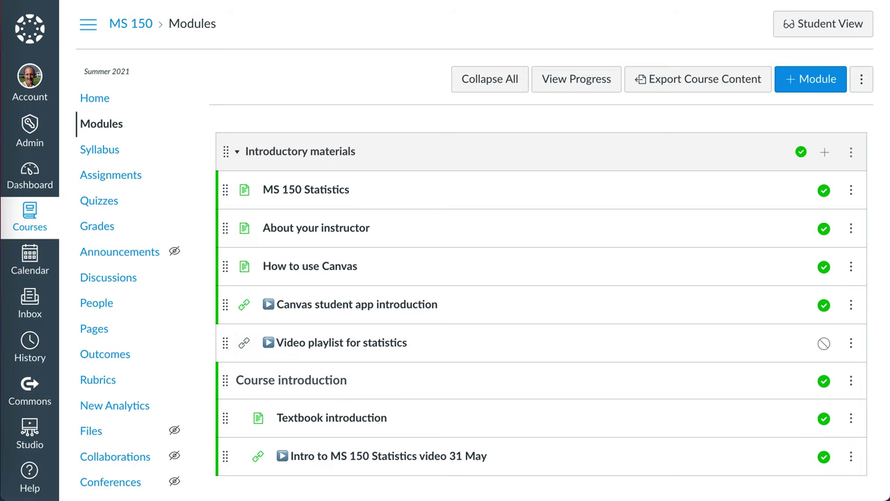
pyautogui.scroll(-3, 402, 183)
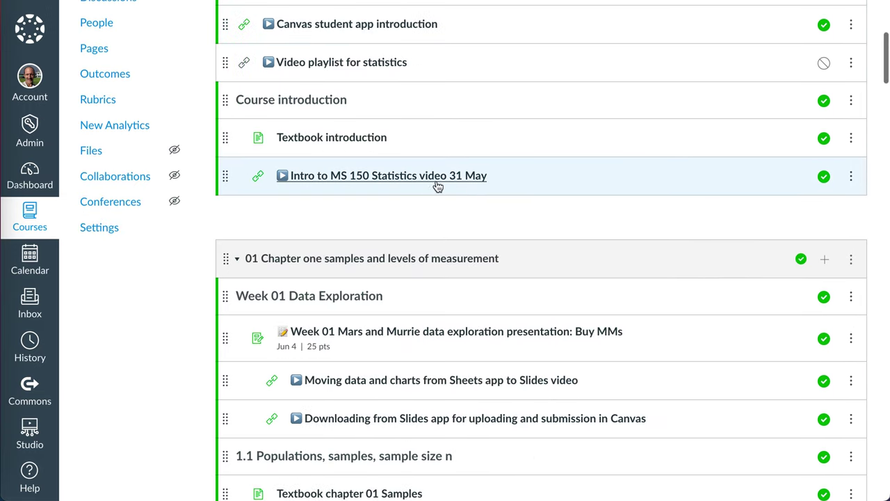
pyautogui.scroll(1, 518, 267)
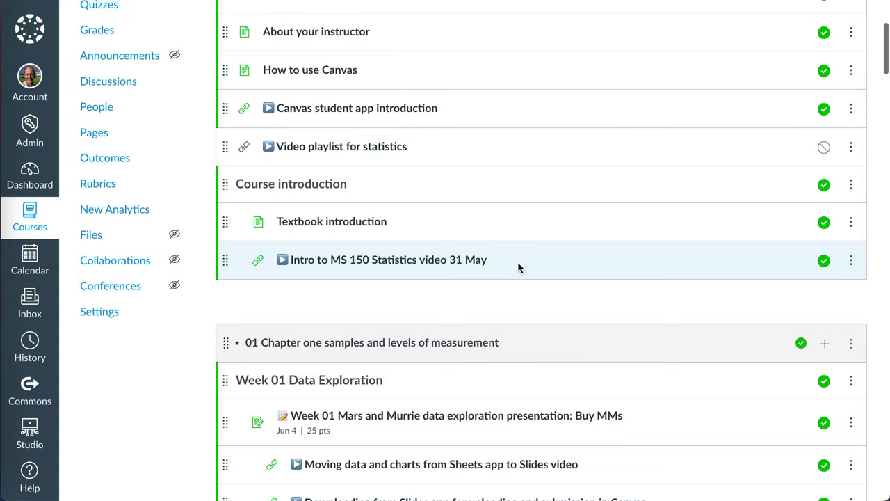
pyautogui.scroll(-1, 520, 267)
pyautogui.scroll(-3, 468, 189)
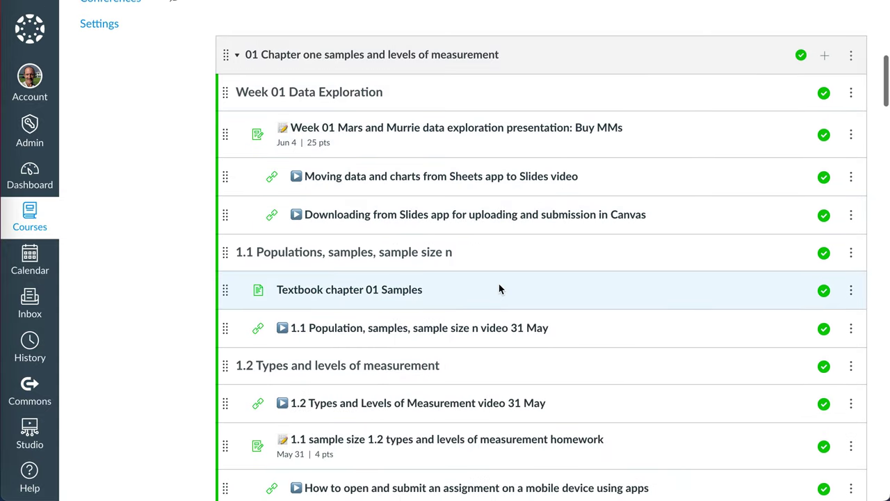
pyautogui.scroll(-1, 506, 278)
pyautogui.scroll(1, 518, 342)
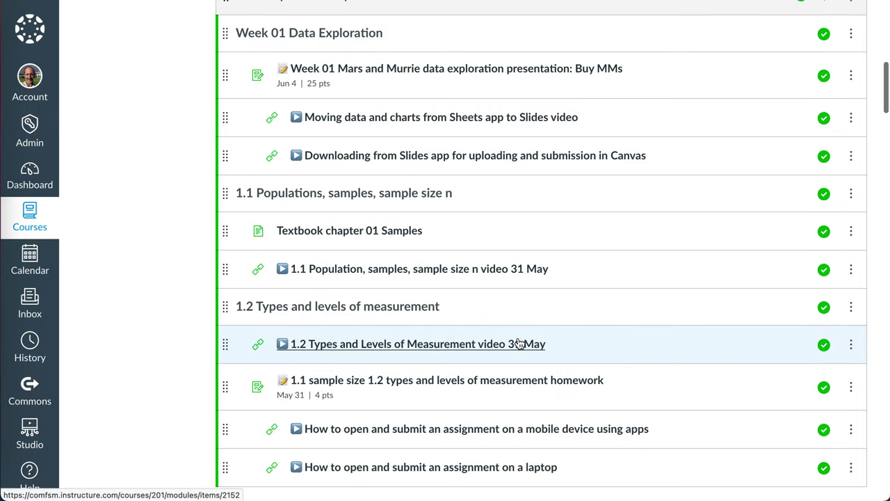
pyautogui.scroll(-1, 518, 343)
pyautogui.scroll(-3, 520, 342)
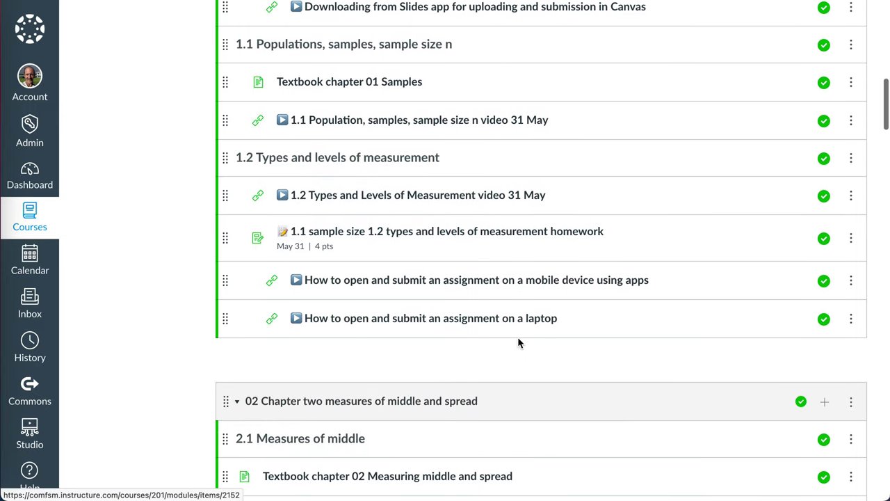
pyautogui.scroll(2, 516, 306)
pyautogui.scroll(-5, 576, 221)
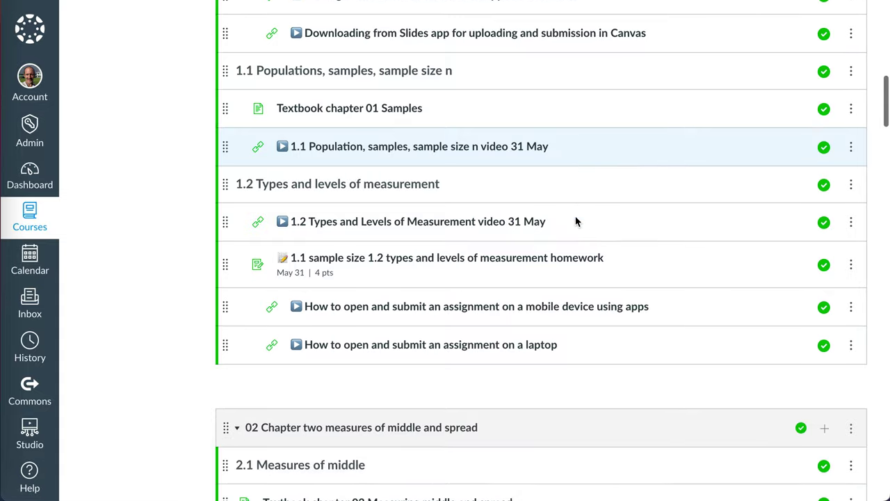
pyautogui.scroll(-2, 576, 221)
pyautogui.scroll(10, 576, 221)
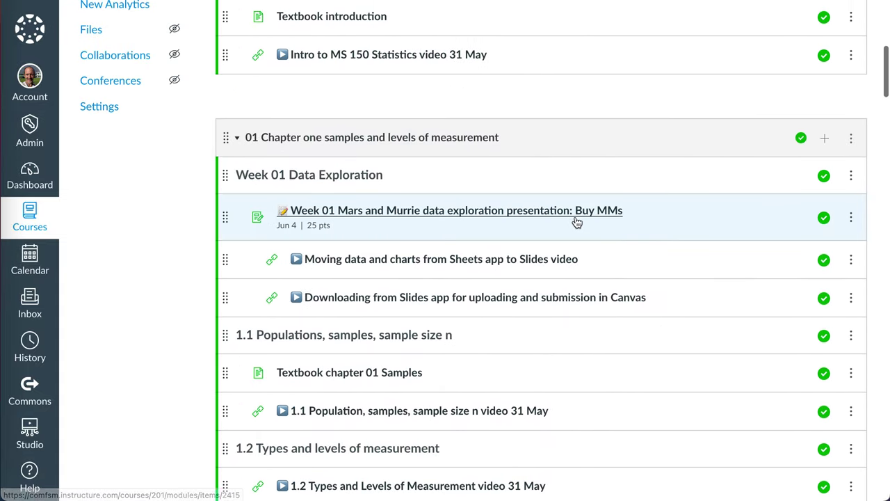
pyautogui.scroll(-2, 575, 221)
pyautogui.scroll(-11, 576, 221)
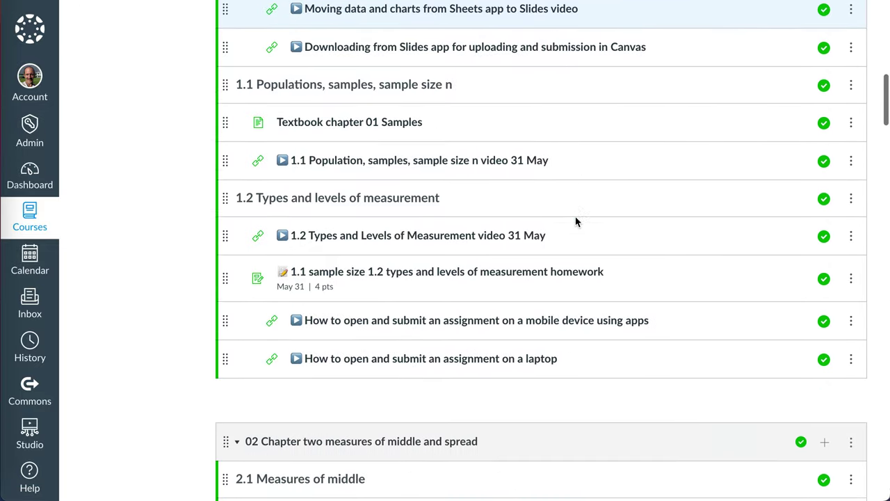
pyautogui.scroll(-11, 575, 221)
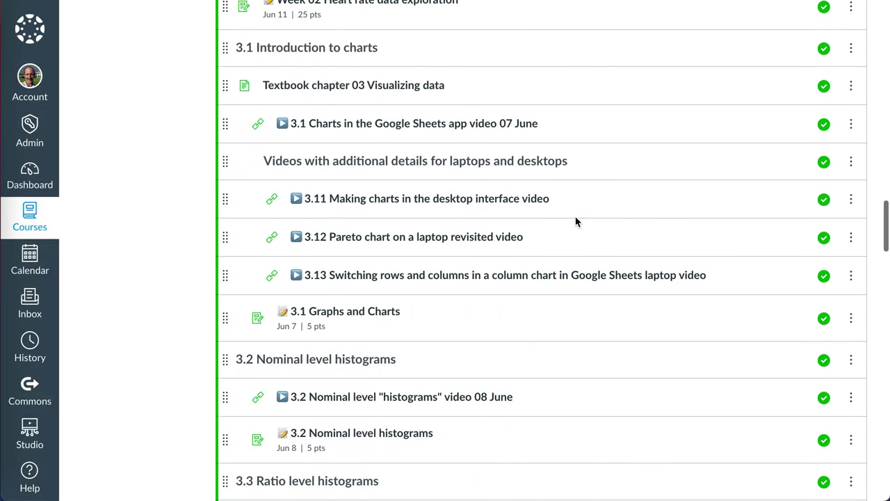
pyautogui.scroll(-3, 576, 221)
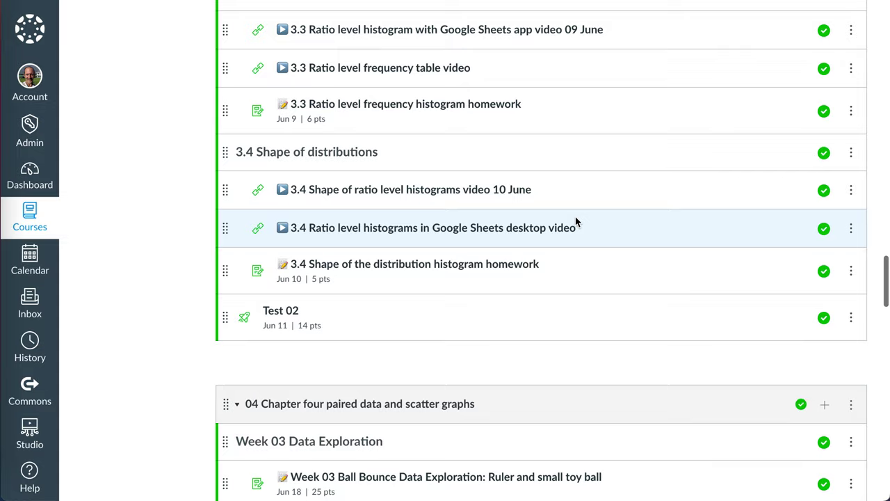
pyautogui.scroll(17, 576, 221)
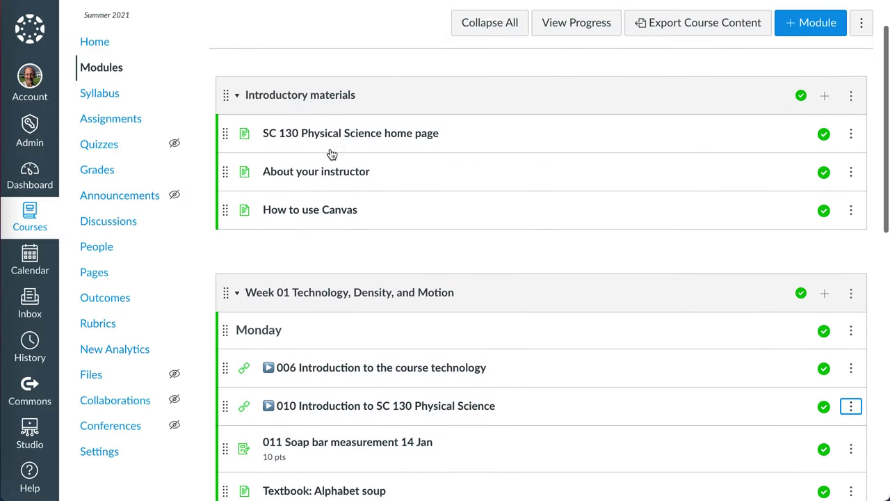
# Change the Week 01 Monday header's title to 'Monday 31 May'
pyautogui.scroll(-3, 332, 153)
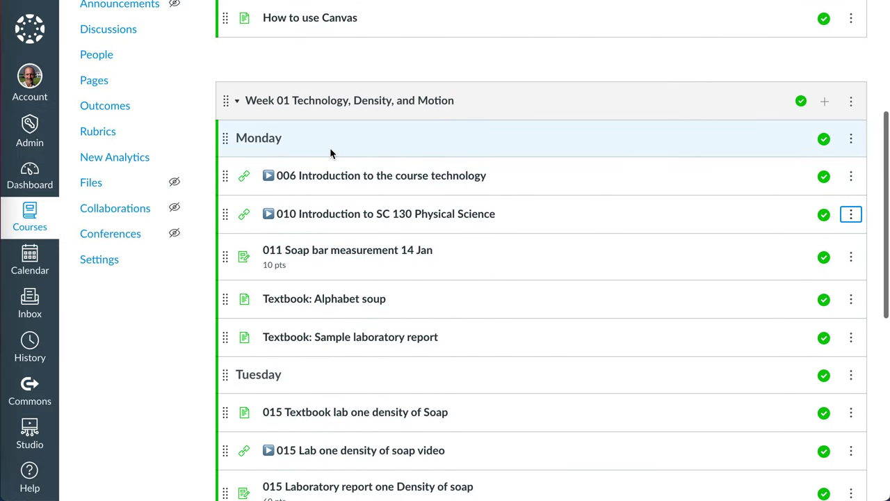
pyautogui.scroll(-1, 330, 153)
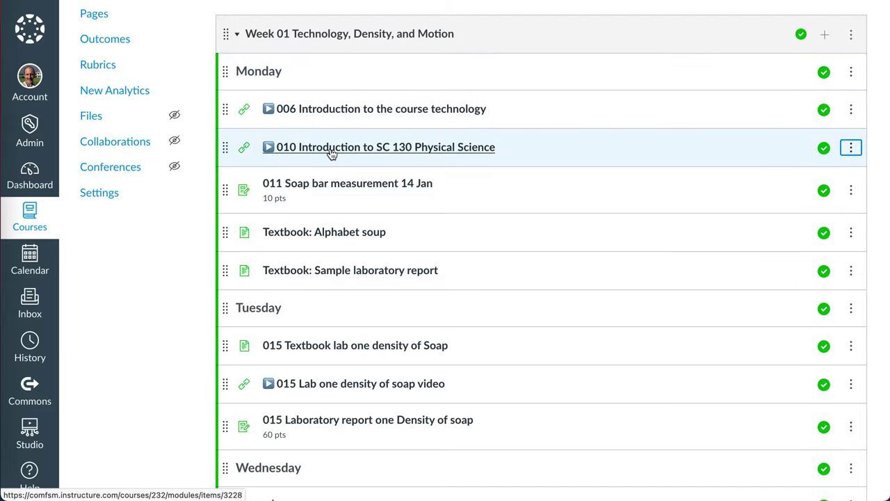
pyautogui.scroll(2, 331, 153)
pyautogui.scroll(-3, 331, 153)
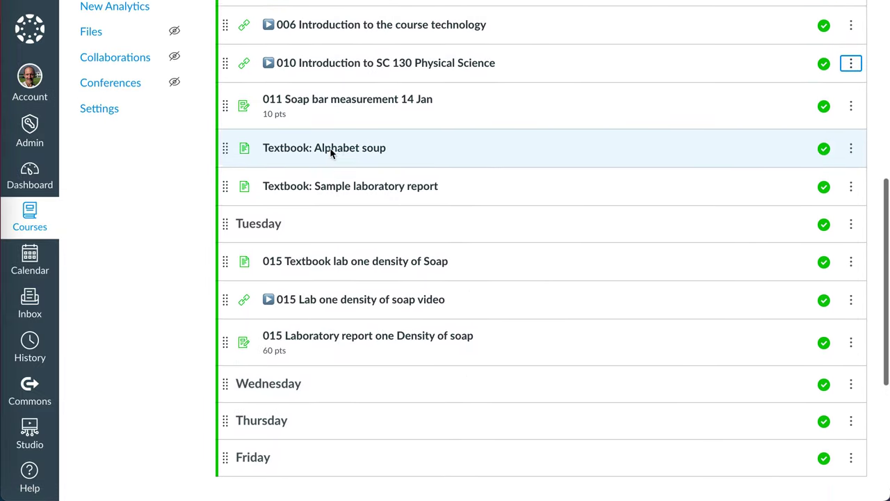
pyautogui.scroll(-2, 331, 153)
pyautogui.scroll(3, 331, 153)
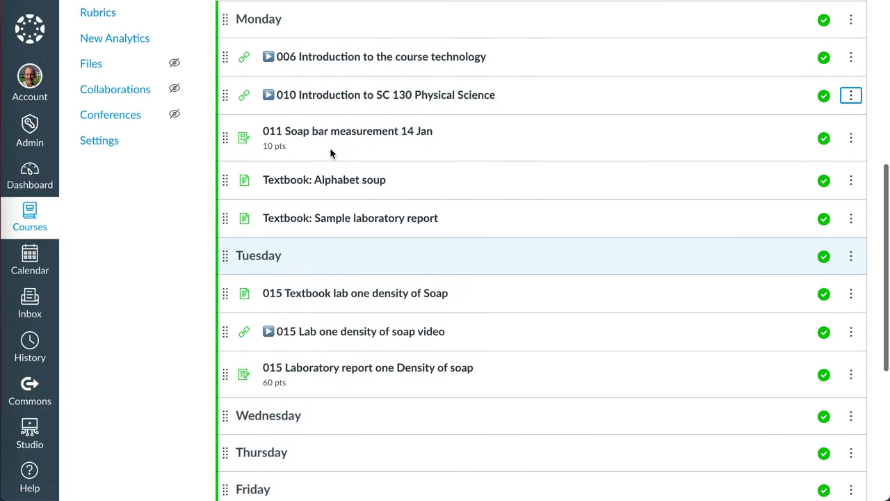
pyautogui.scroll(2, 331, 153)
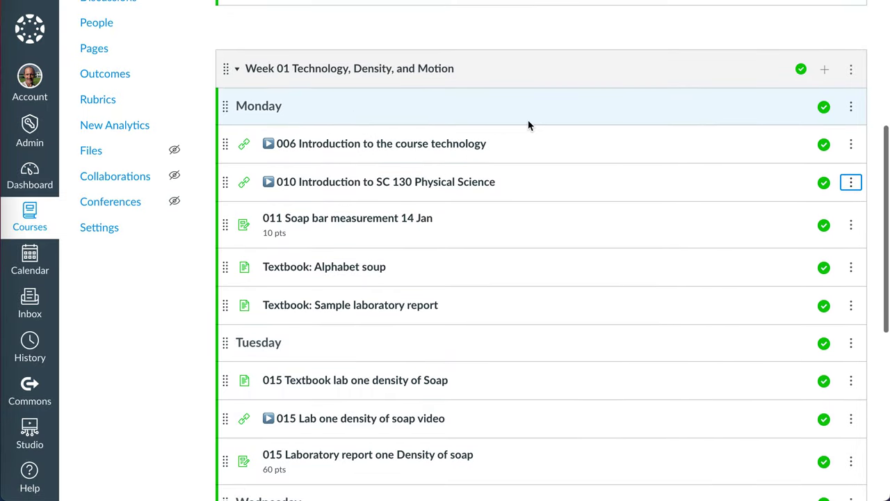
pyautogui.click(851, 107)
pyautogui.click(796, 168)
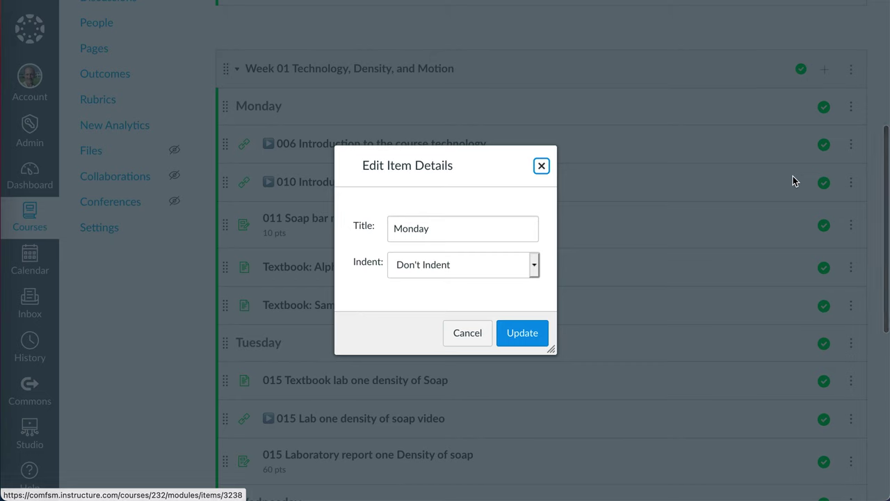
pyautogui.click(502, 219)
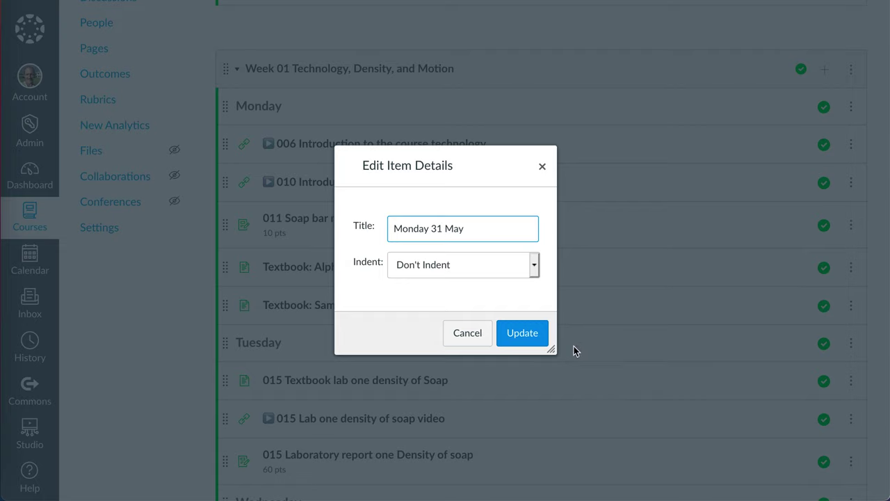
pyautogui.click(523, 333)
pyautogui.scroll(3, 560, 273)
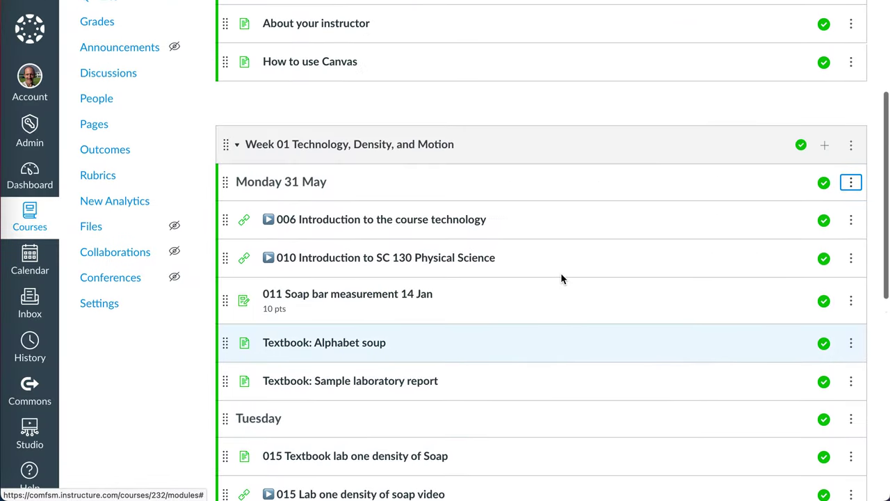